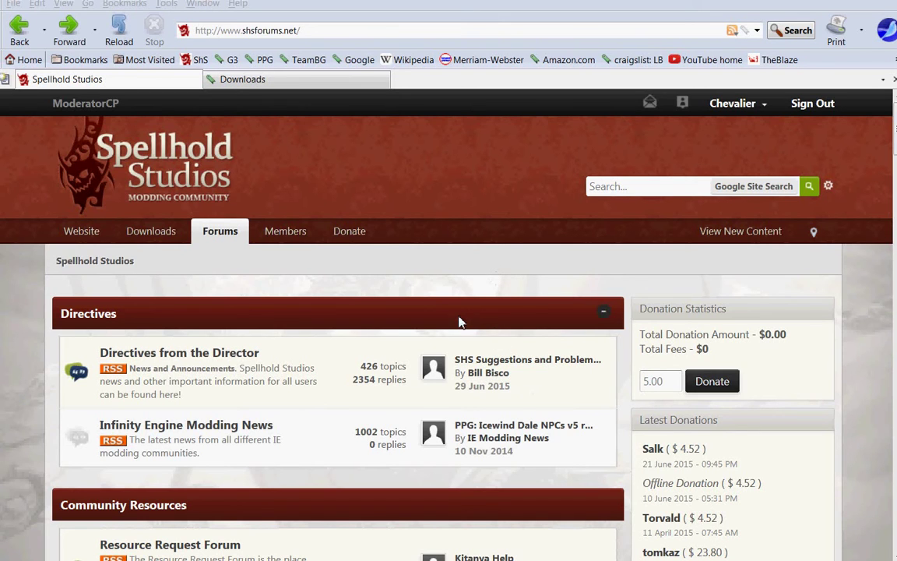
Scroll down the Spellhold Studios forum index and open the Mega Modifications forum.
scroll(461, 233, "down", 5)
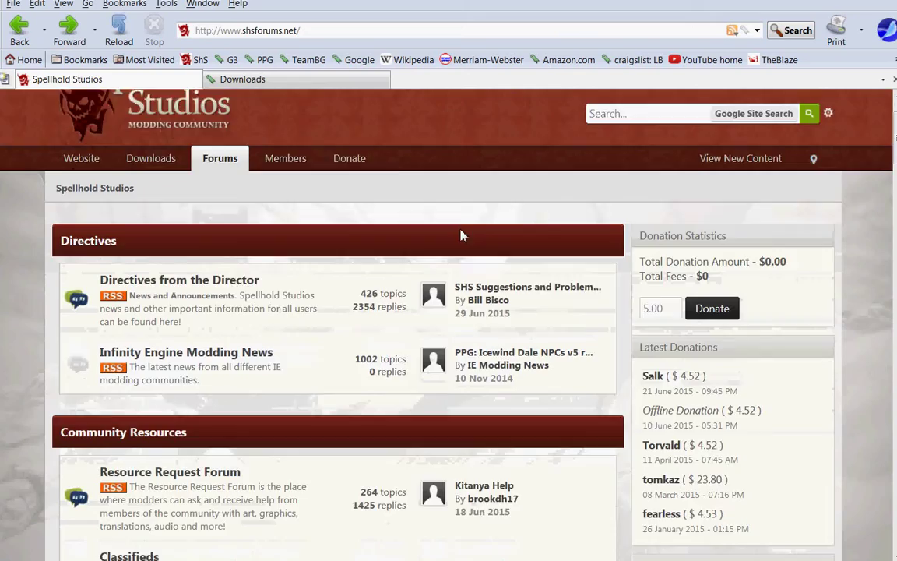
scroll(461, 236, "down", 2)
scroll(461, 235, "down", 2)
scroll(461, 235, "down", 3)
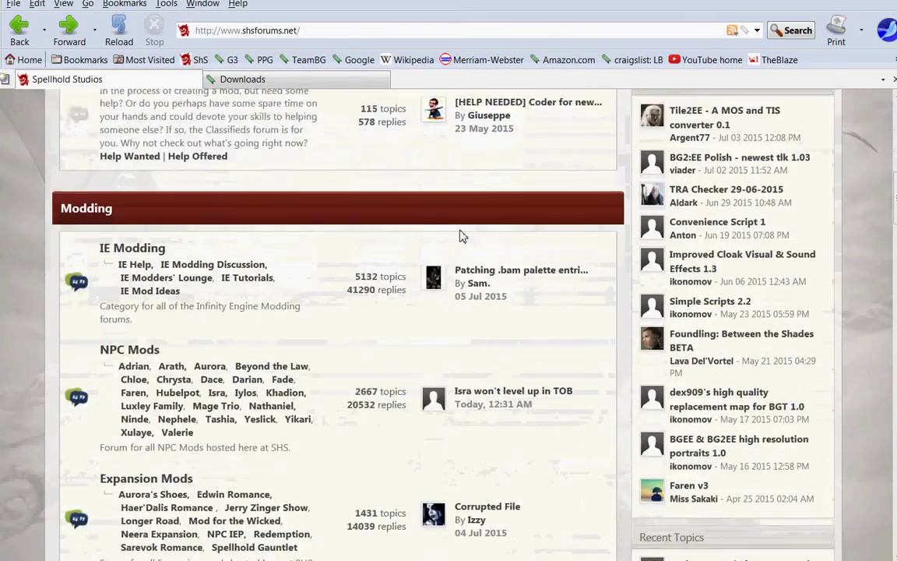
scroll(461, 236, "down", 3)
scroll(461, 235, "down", 4)
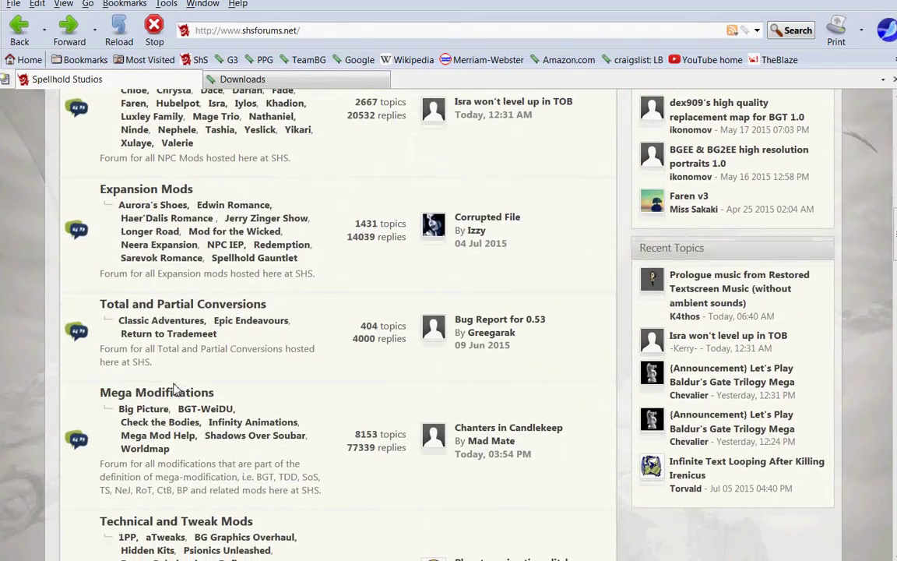
left_click(178, 396)
left_click(178, 396)
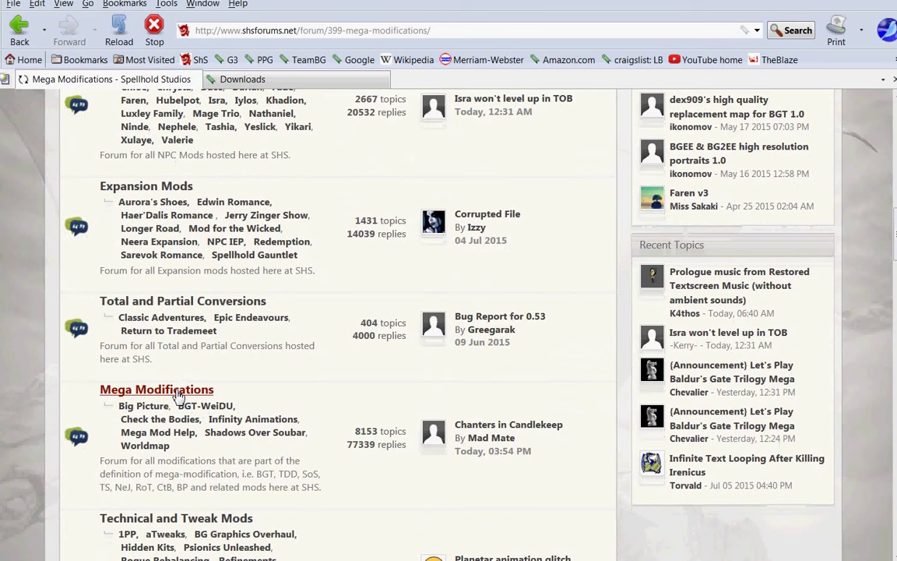
scroll(176, 374, "down", 2)
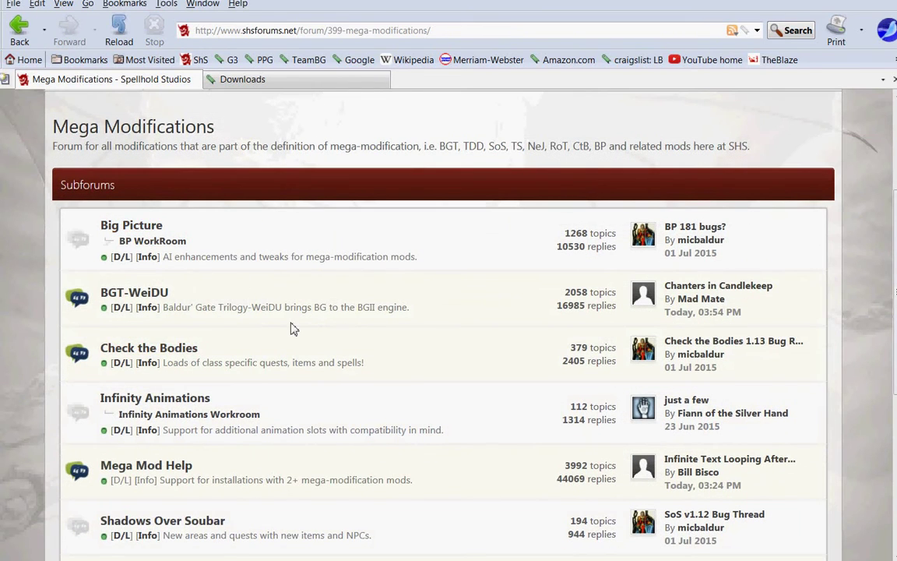
scroll(284, 342, "down", 3)
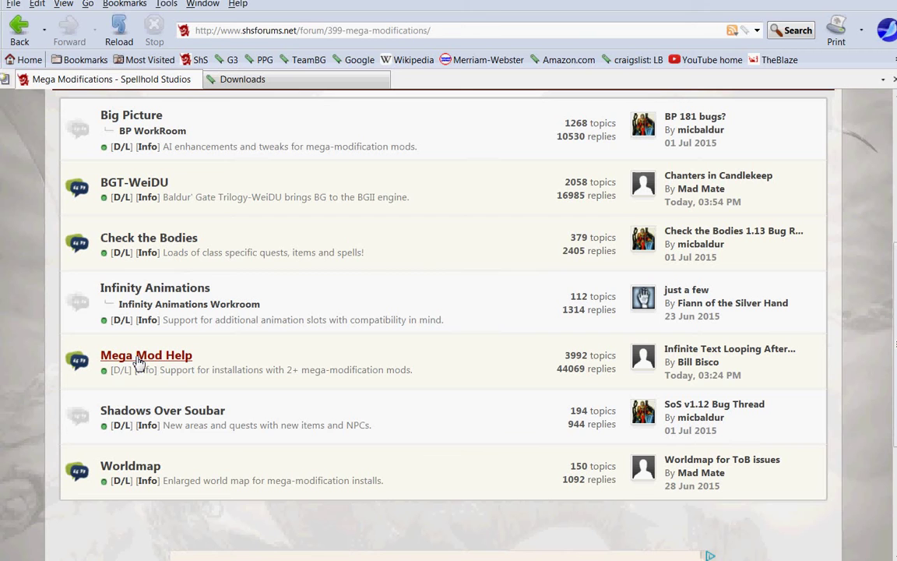
Open Mega Mod Help and select the 'BiG World Setup (an attempt to update the program)' topic.
left_click(138, 362)
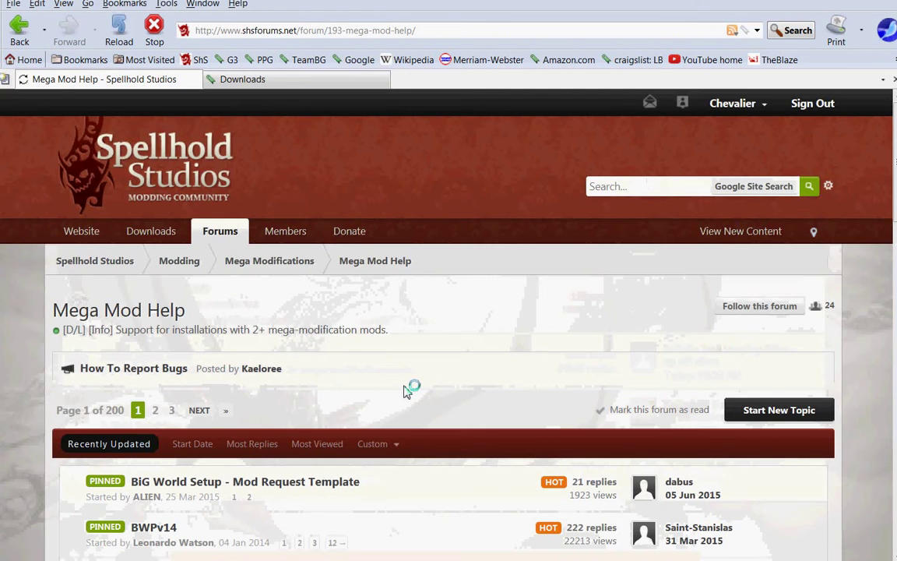
scroll(409, 378, "down", 5)
scroll(404, 387, "down", 2)
scroll(403, 388, "down", 4)
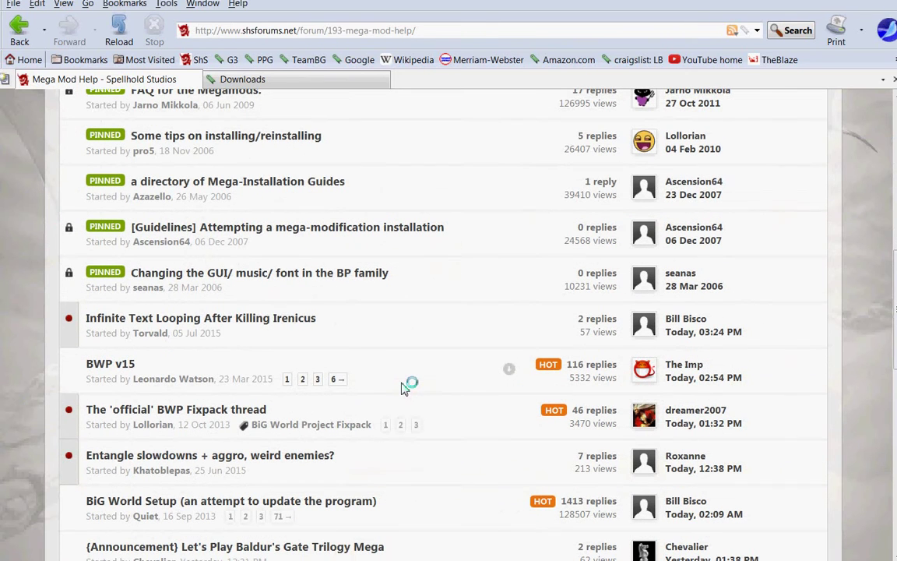
scroll(404, 387, "down", 2)
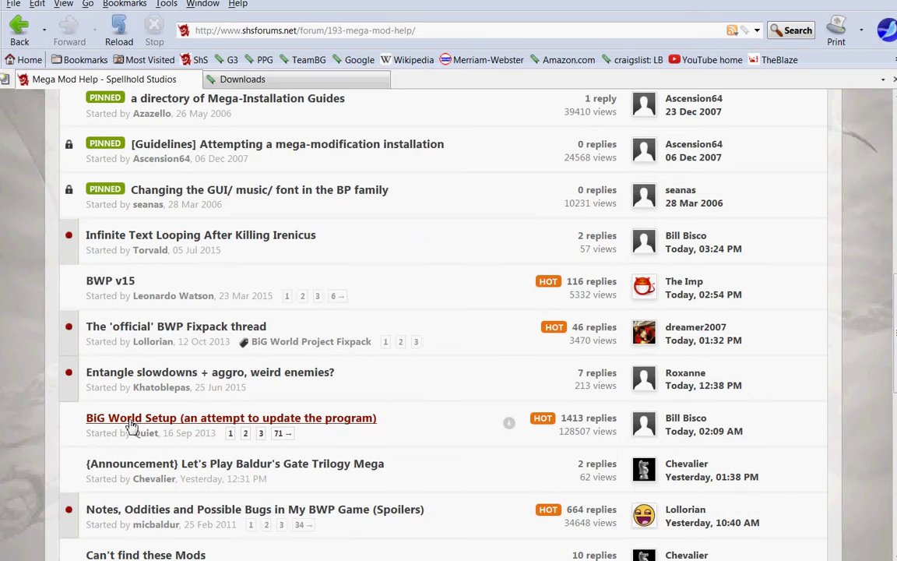
mouse_move(230, 501)
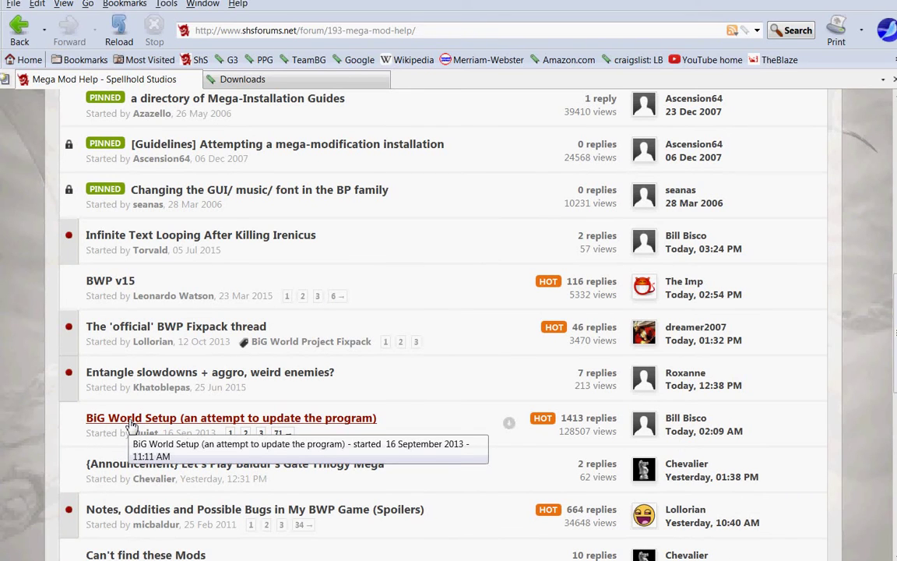
left_click(132, 425)
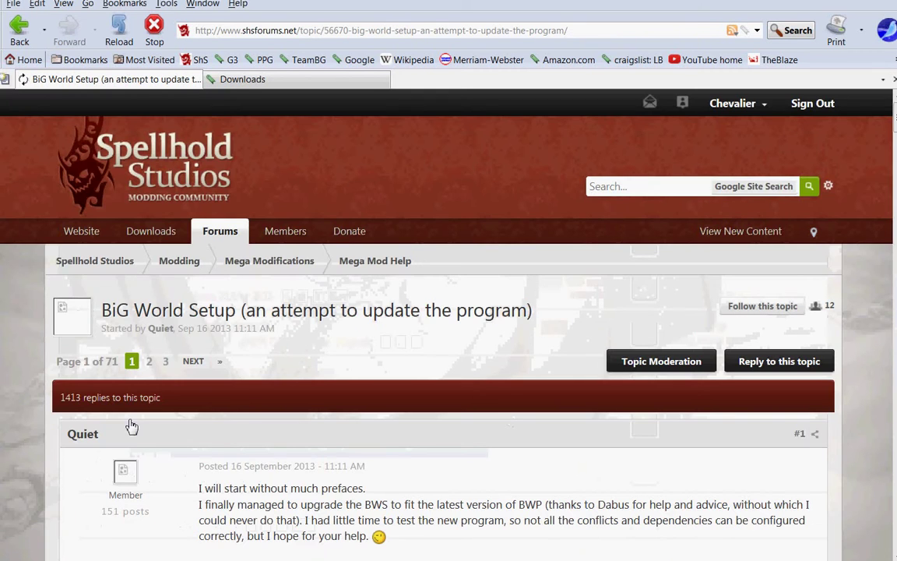
Download the BigWorldSetup zip from the first post, saving it to Downloads.
scroll(260, 410, "down", 5)
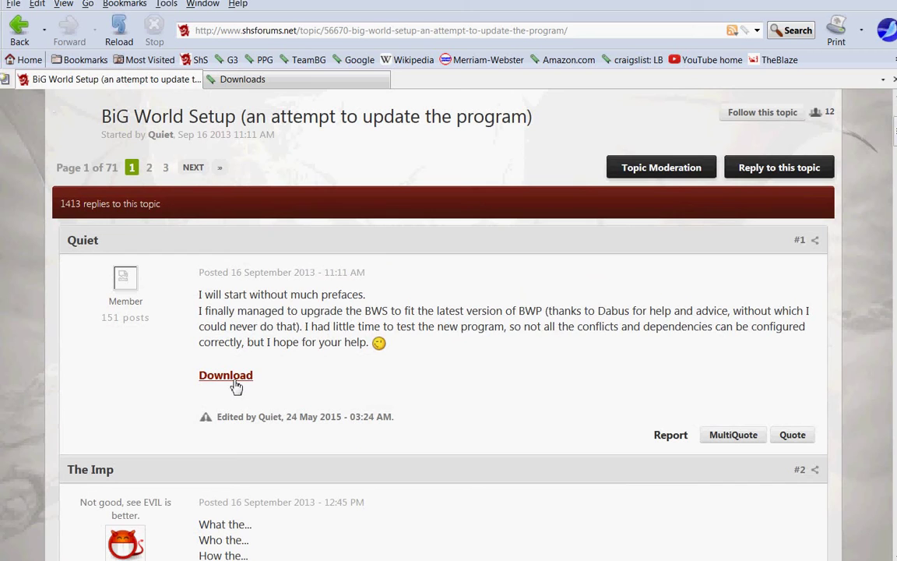
left_click(234, 377)
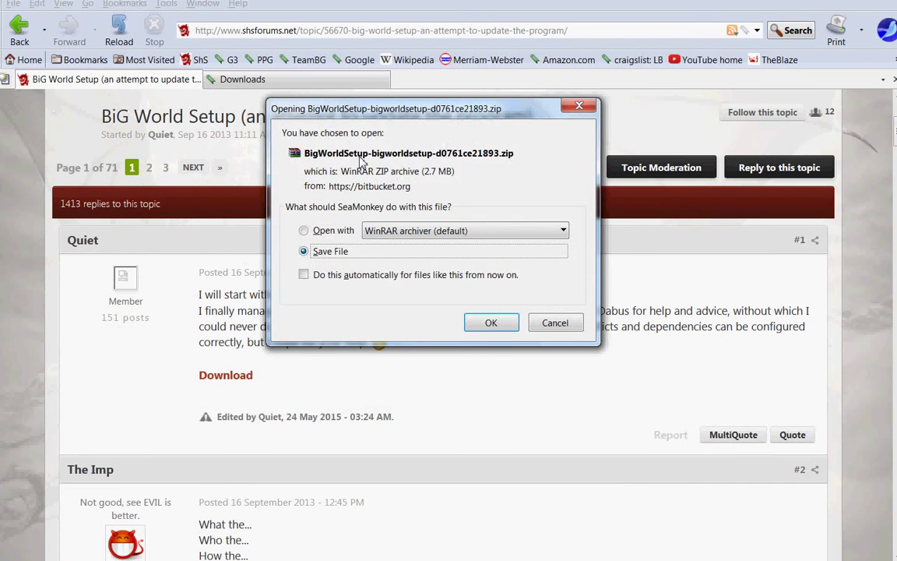
left_click(491, 324)
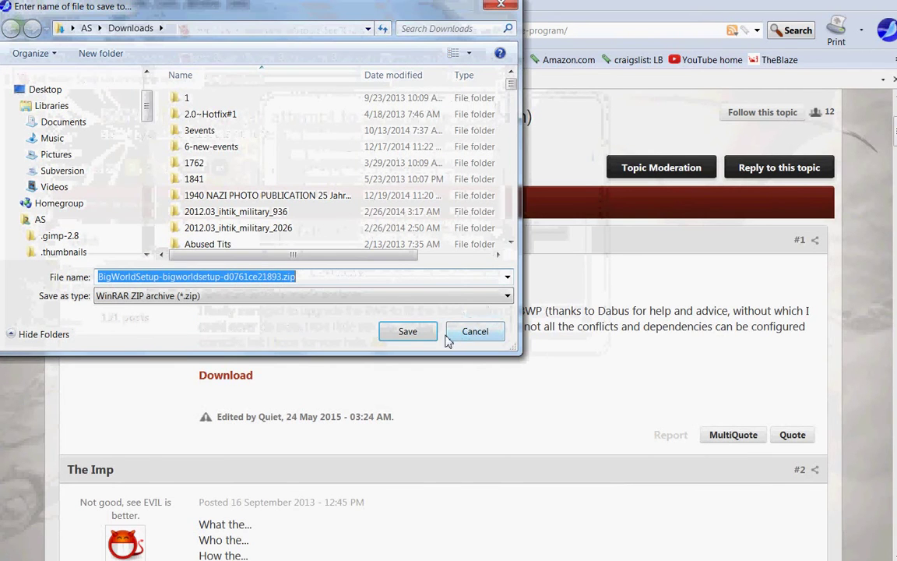
left_click(408, 332)
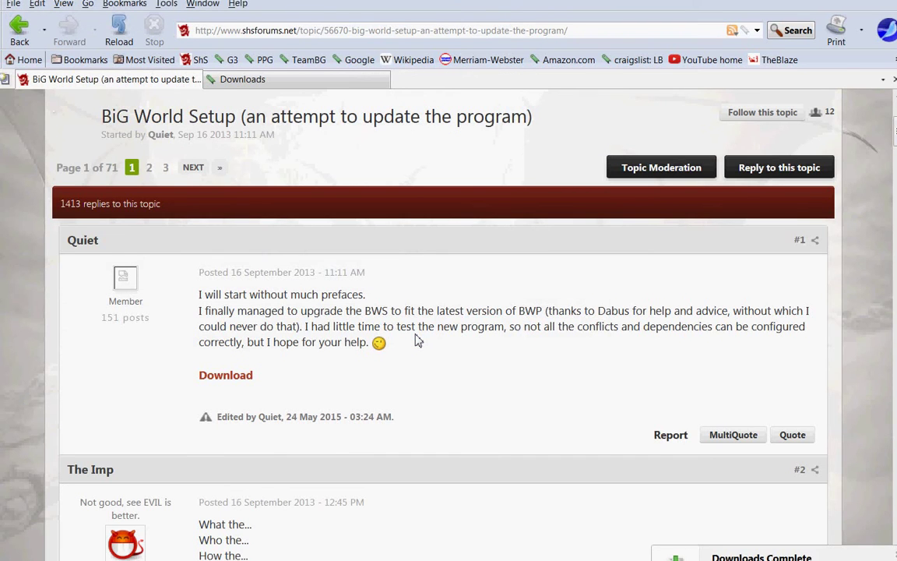
Go back to the Mega Mod Help list and read the first post of the BWP v15 topic.
scroll(417, 340, "up", 4)
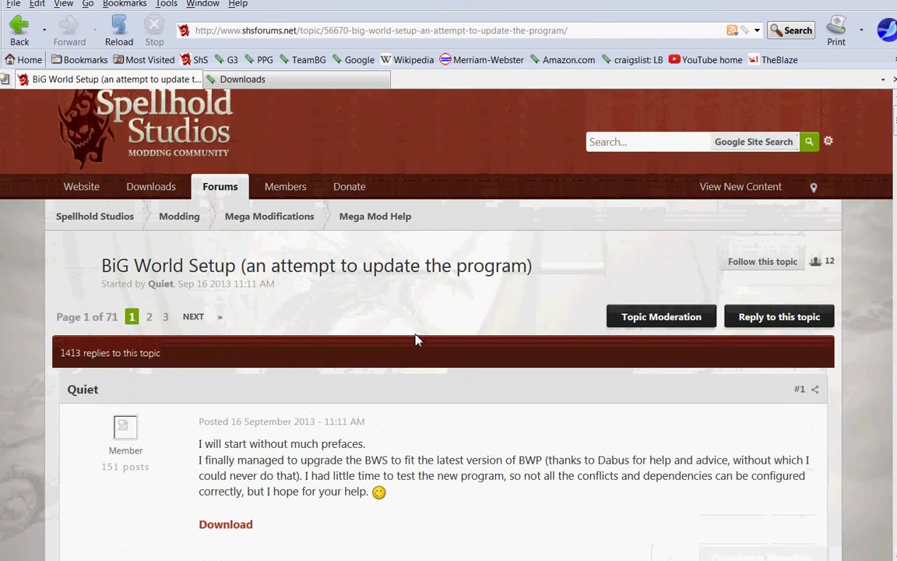
scroll(417, 340, "down", 2)
scroll(416, 340, "up", 2)
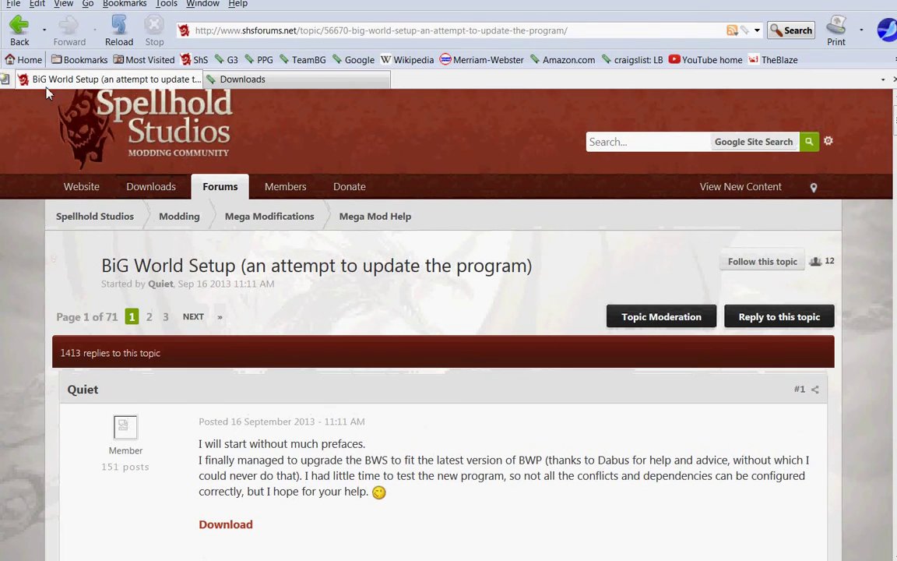
left_click(19, 31)
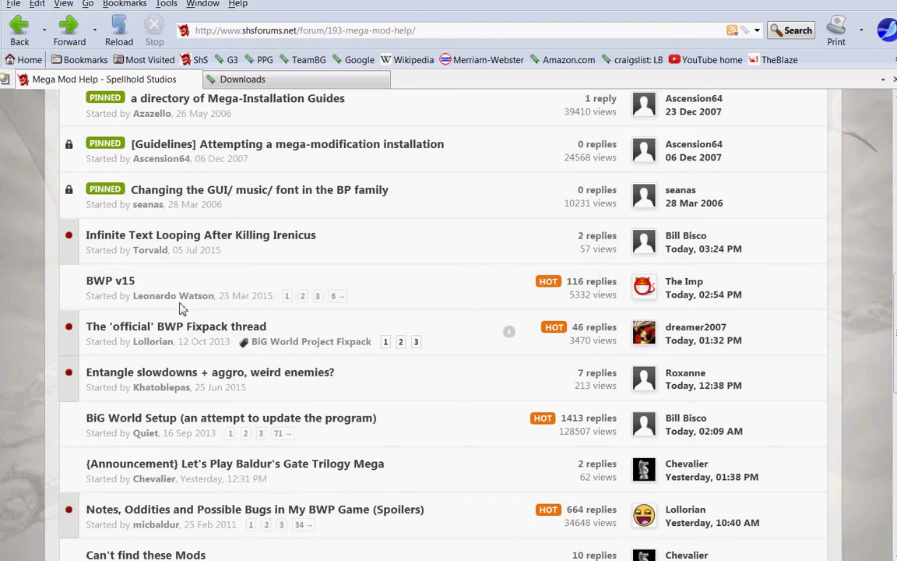
left_click(110, 281)
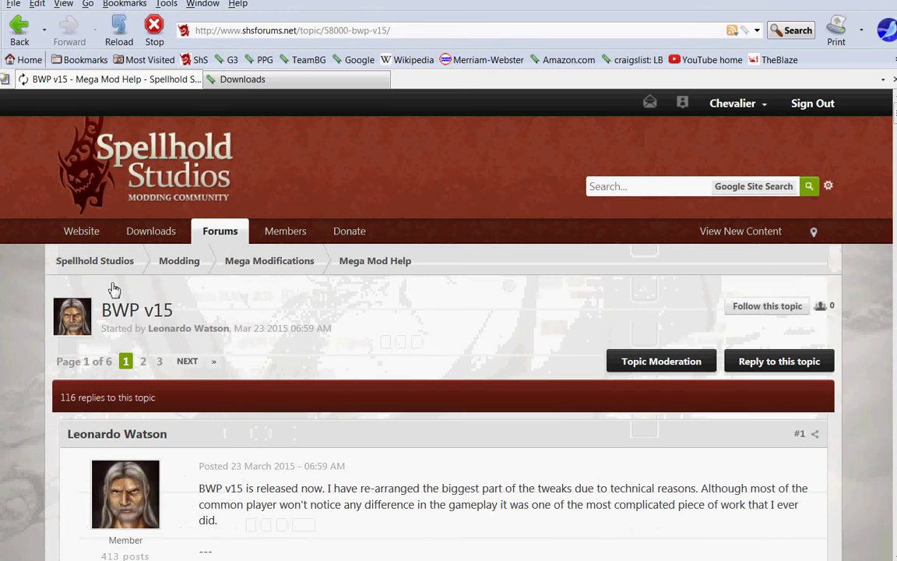
scroll(382, 444, "down", 3)
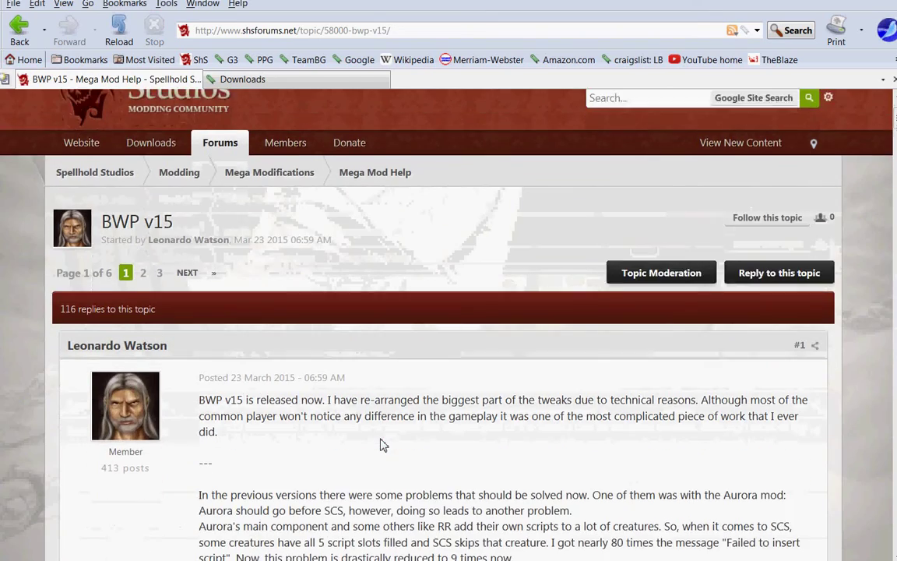
scroll(382, 444, "down", 3)
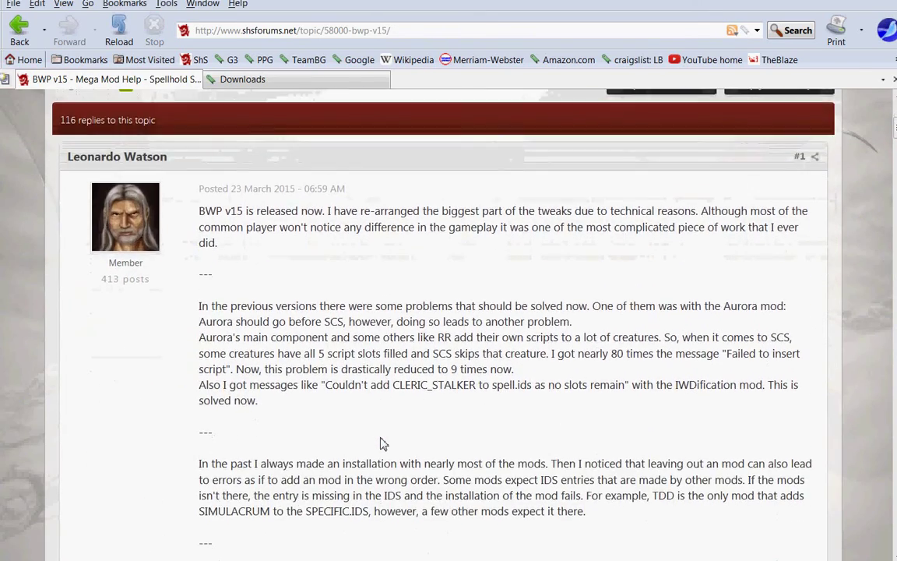
scroll(378, 436, "up", 5)
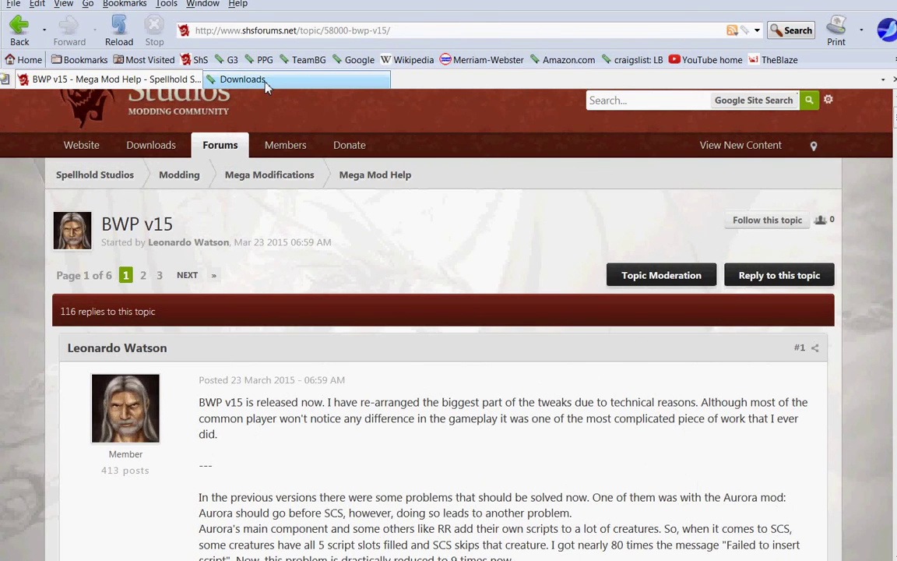
Open the BiG World English guide's download page from the Downloads tab.
left_click(266, 80)
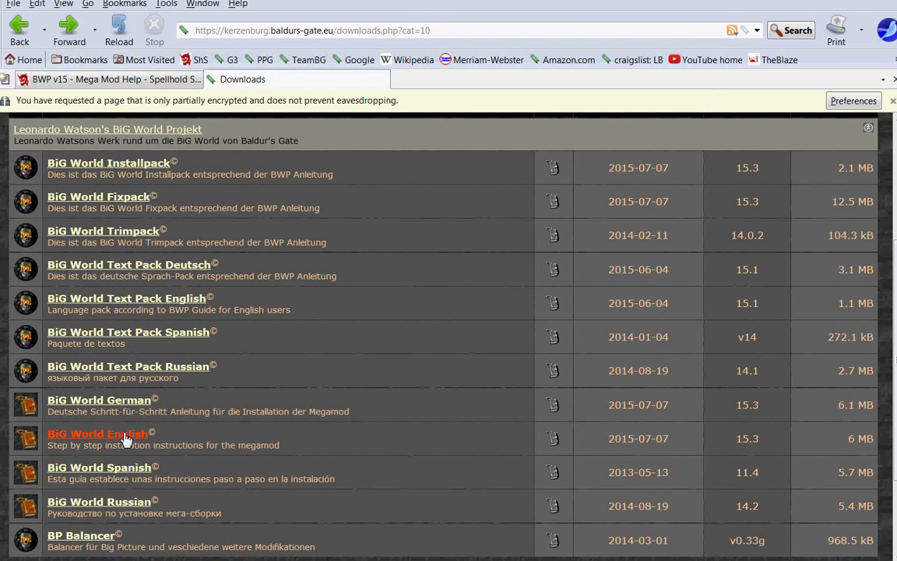
left_click(124, 439)
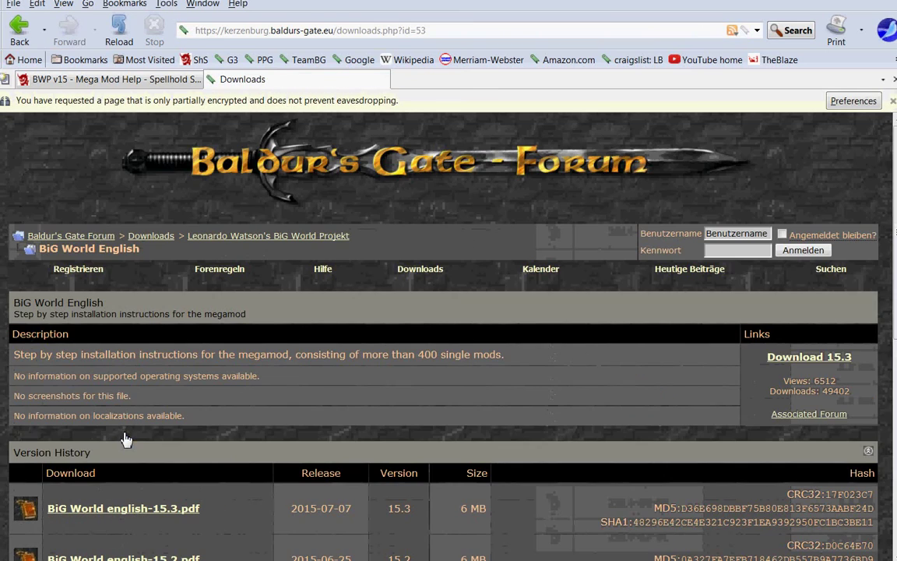
scroll(231, 452, "down", 3)
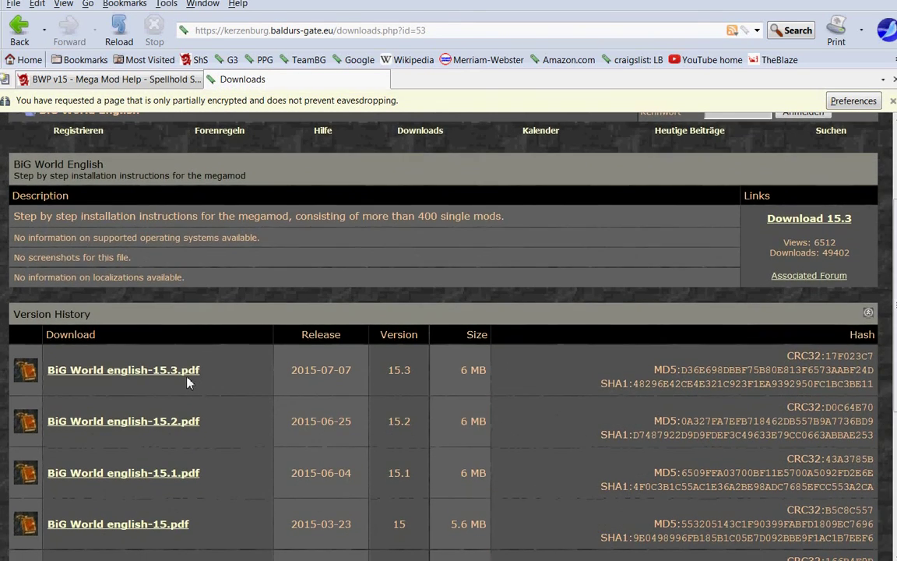
Save BiG World english-15.3.pdf to Downloads, replacing the existing copy.
left_click(185, 376)
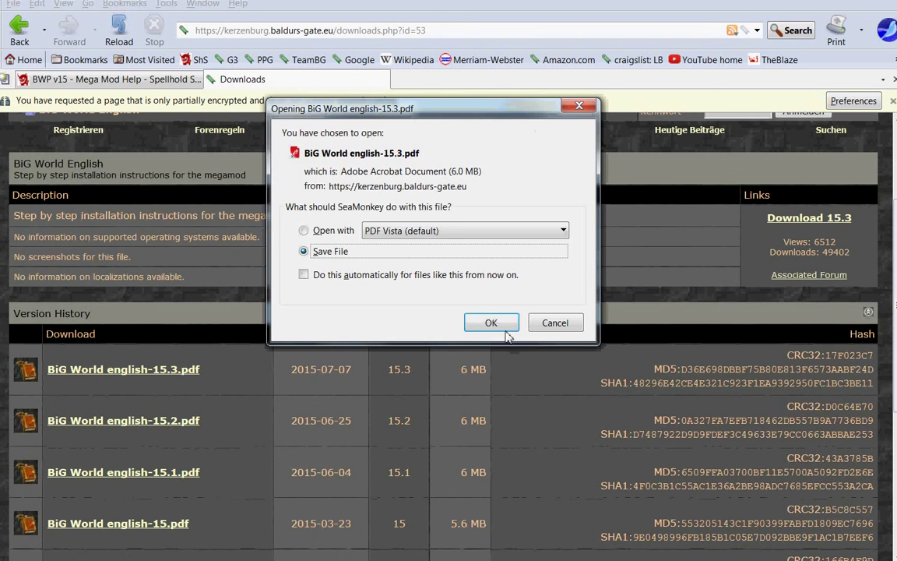
left_click(491, 321)
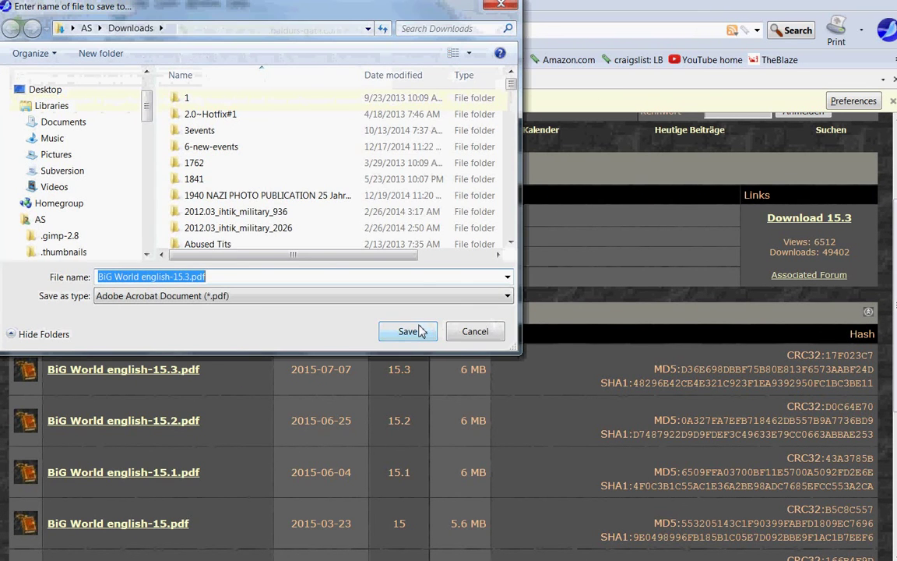
left_click(419, 333)
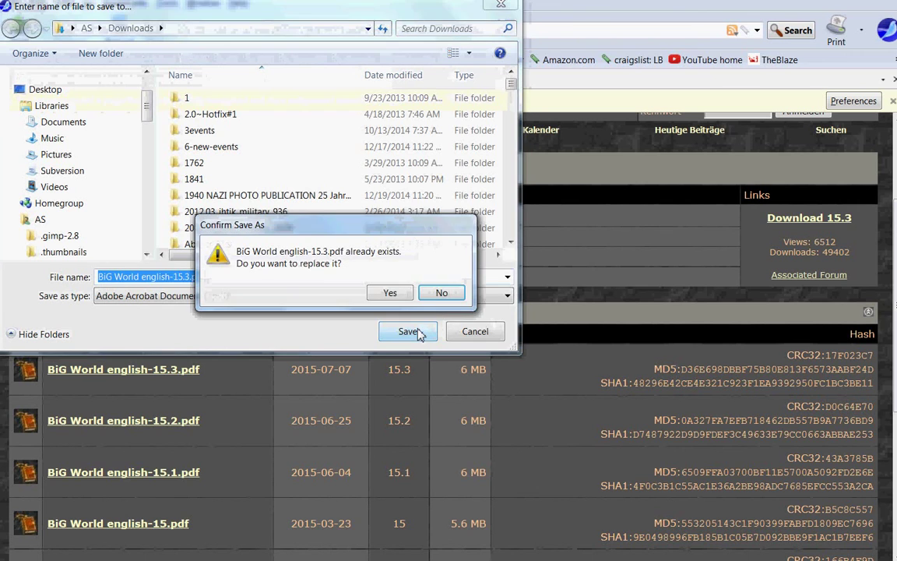
left_click(390, 294)
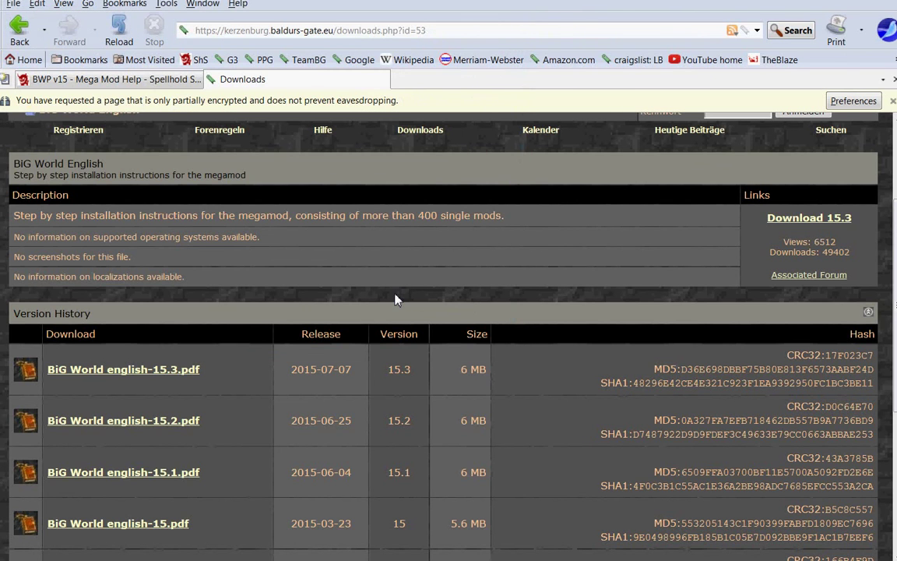